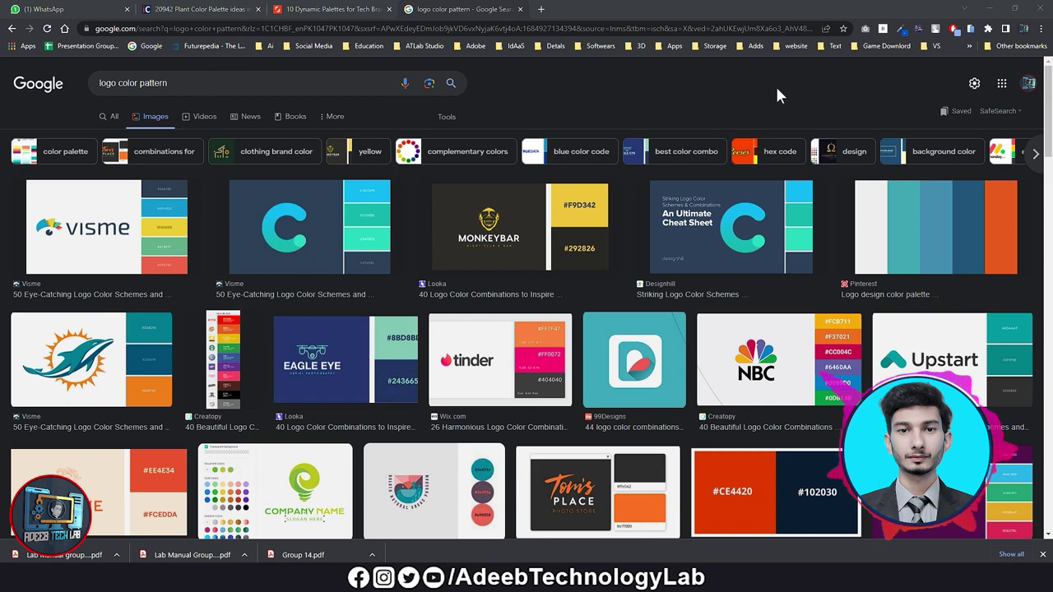
# - Preview the NBC logo colour palette result, then go to the iColorpalette plant palettes page
pyautogui.scroll(-1, 775, 86)
pyautogui.scroll(1, 776, 88)
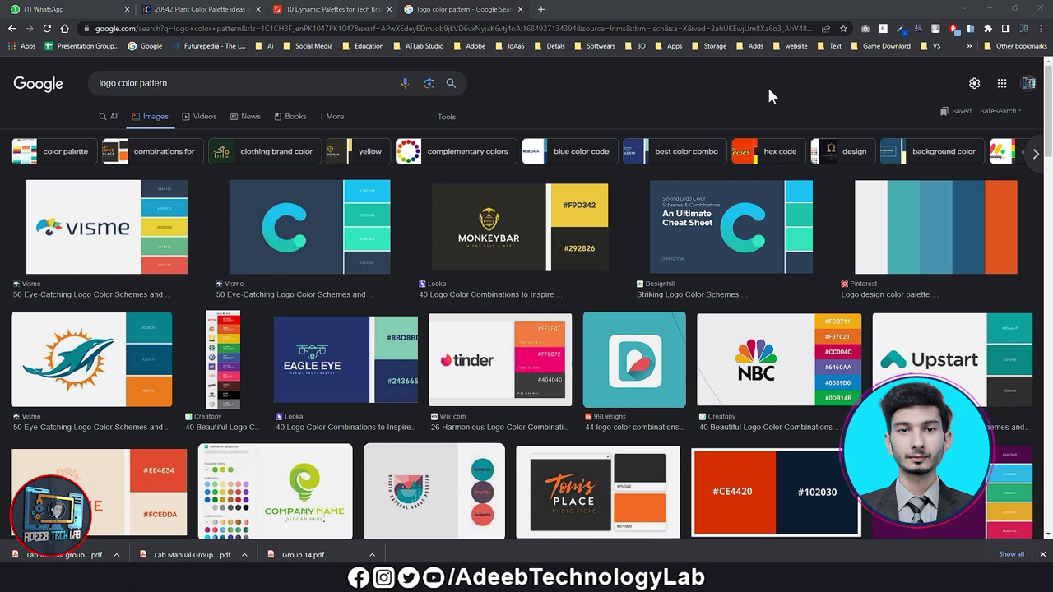
pyautogui.click(800, 357)
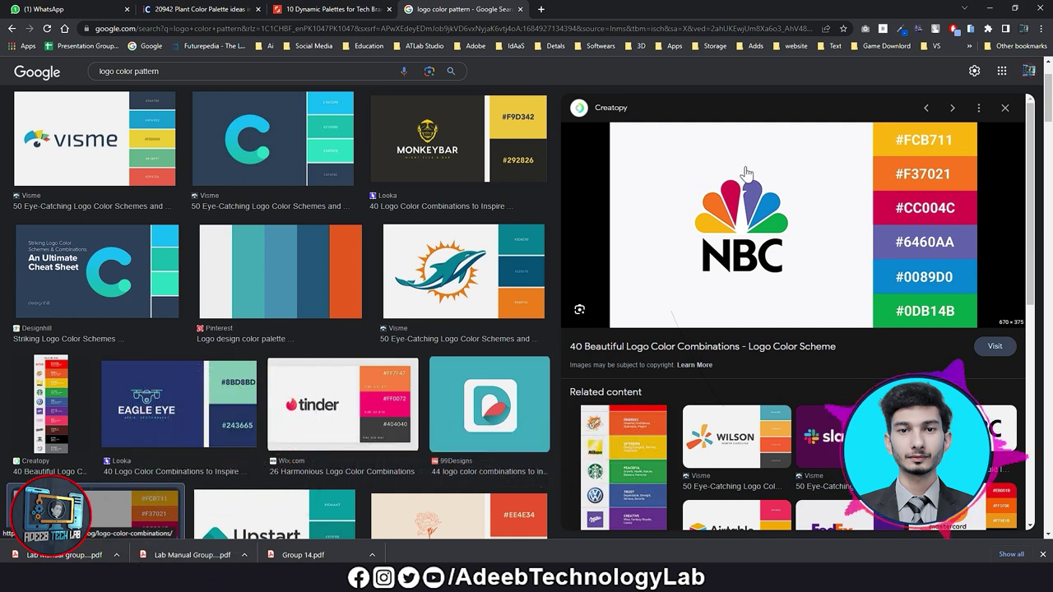
pyautogui.click(206, 9)
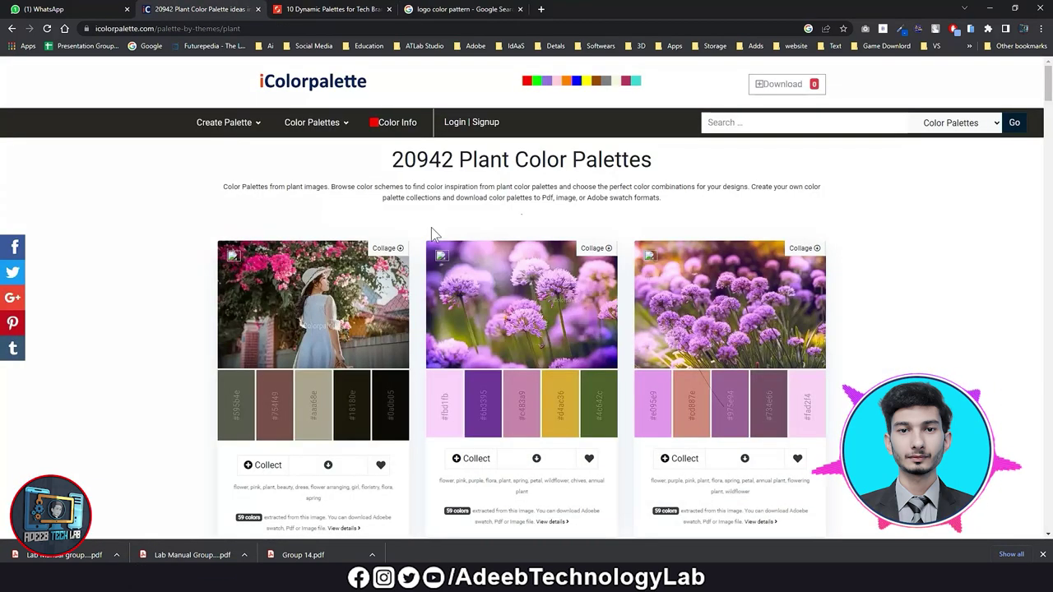
# - Scroll down through the plant colour palette cards with their hex swatches
pyautogui.scroll(-2, 444, 247)
pyautogui.scroll(-3, 418, 229)
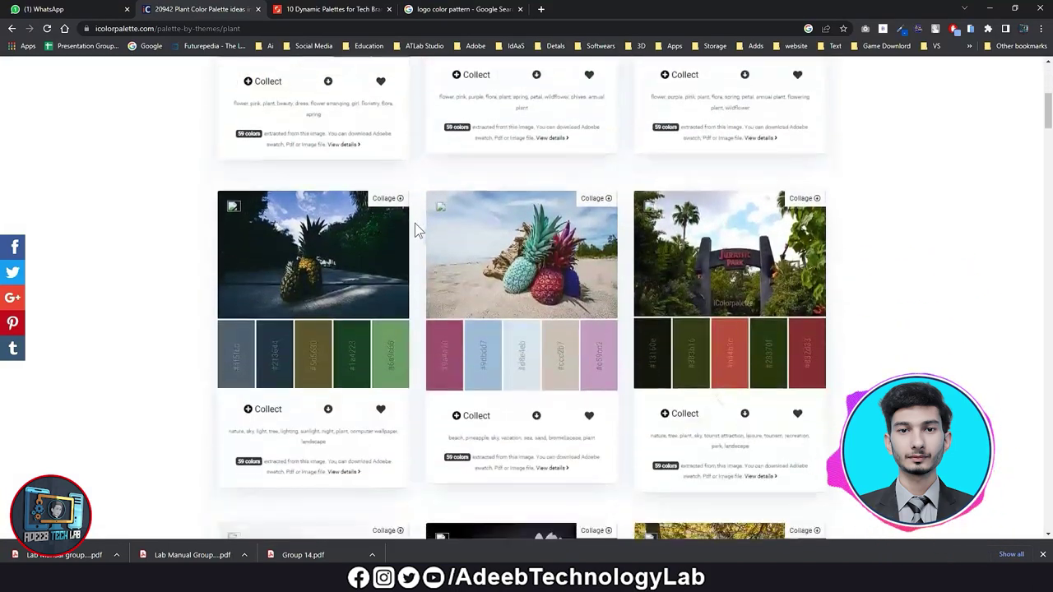
pyautogui.scroll(-1, 415, 231)
pyautogui.scroll(-1, 414, 232)
pyautogui.scroll(-2, 418, 235)
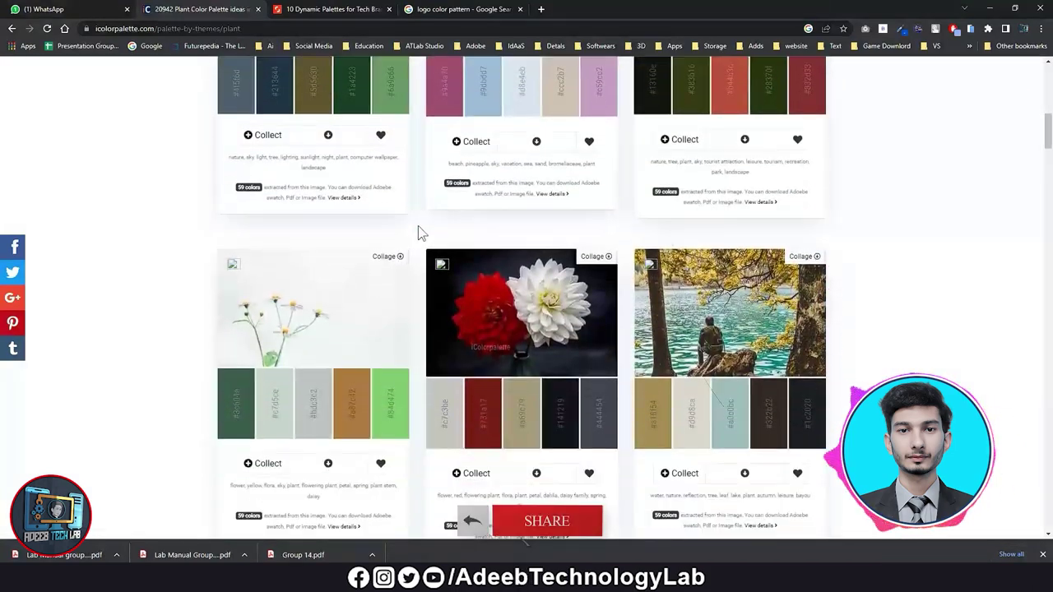
pyautogui.scroll(-2, 418, 230)
pyautogui.scroll(-1, 418, 229)
pyautogui.scroll(-2, 421, 239)
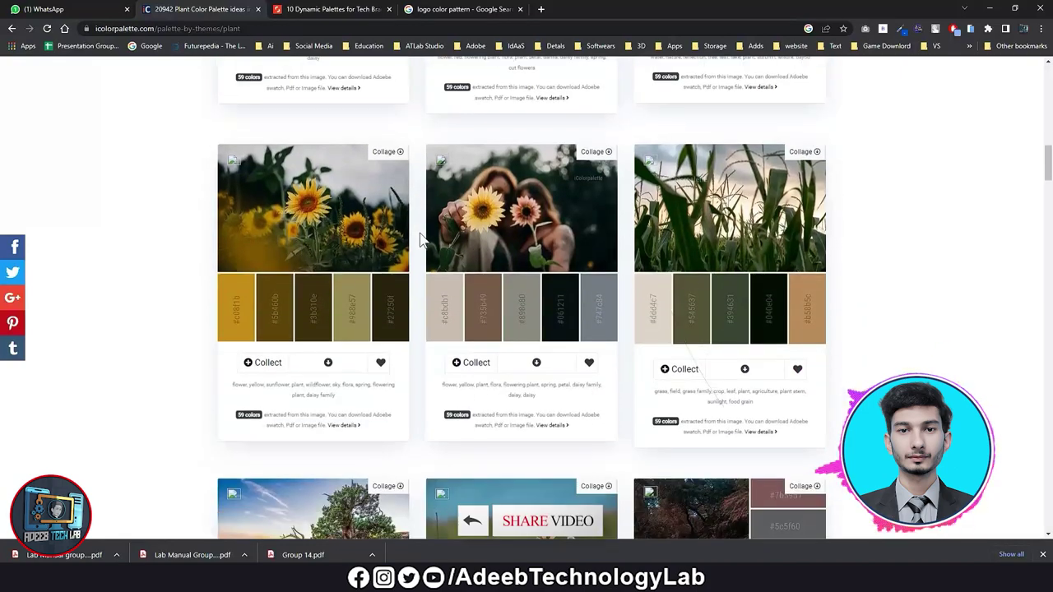
pyautogui.scroll(-2, 421, 239)
pyautogui.scroll(-1, 422, 240)
pyautogui.scroll(-2, 420, 239)
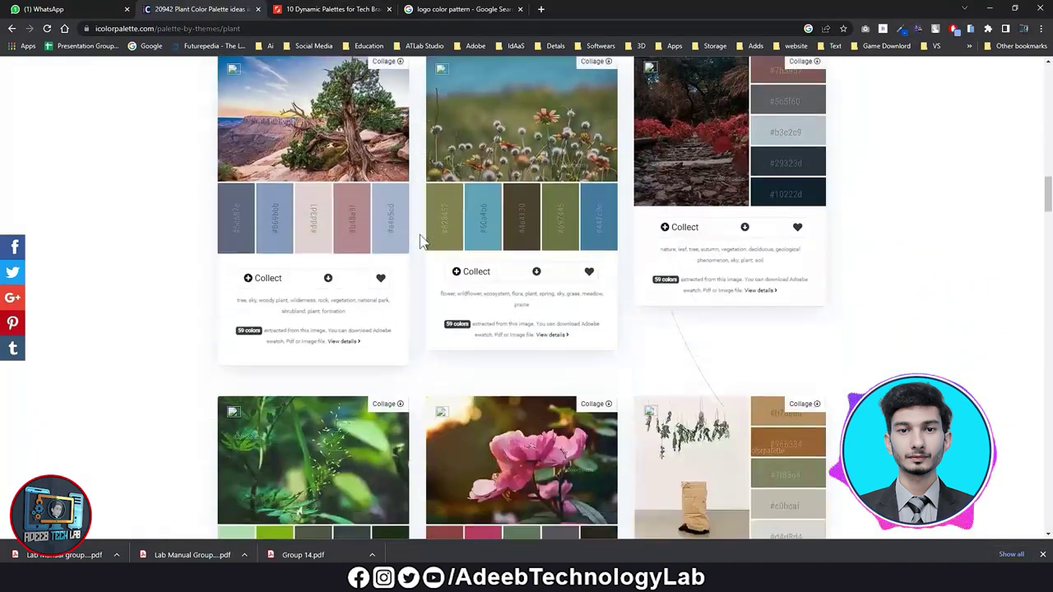
pyautogui.scroll(-3, 421, 237)
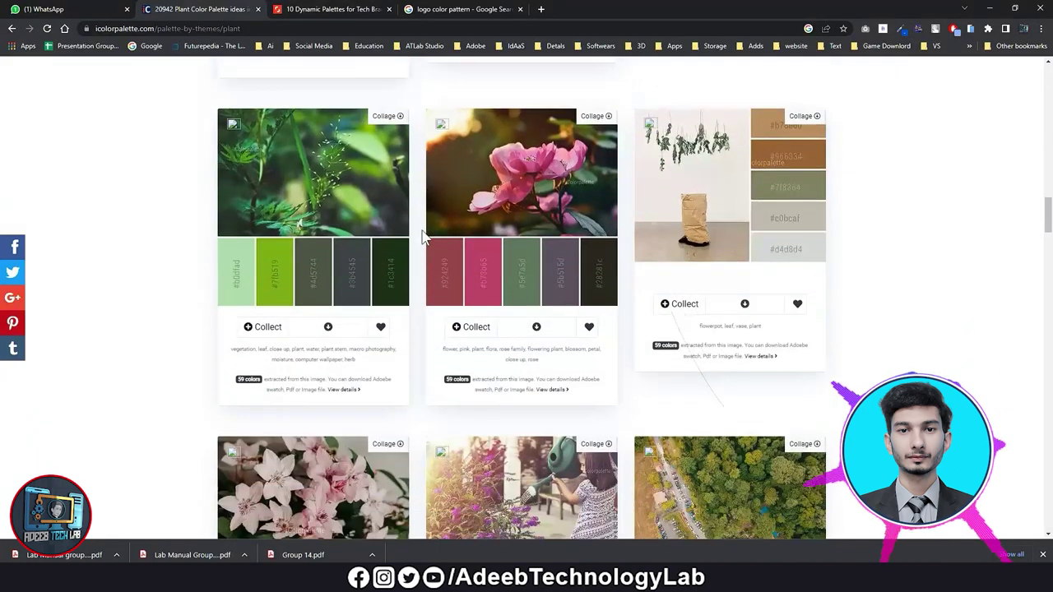
pyautogui.scroll(1, 423, 236)
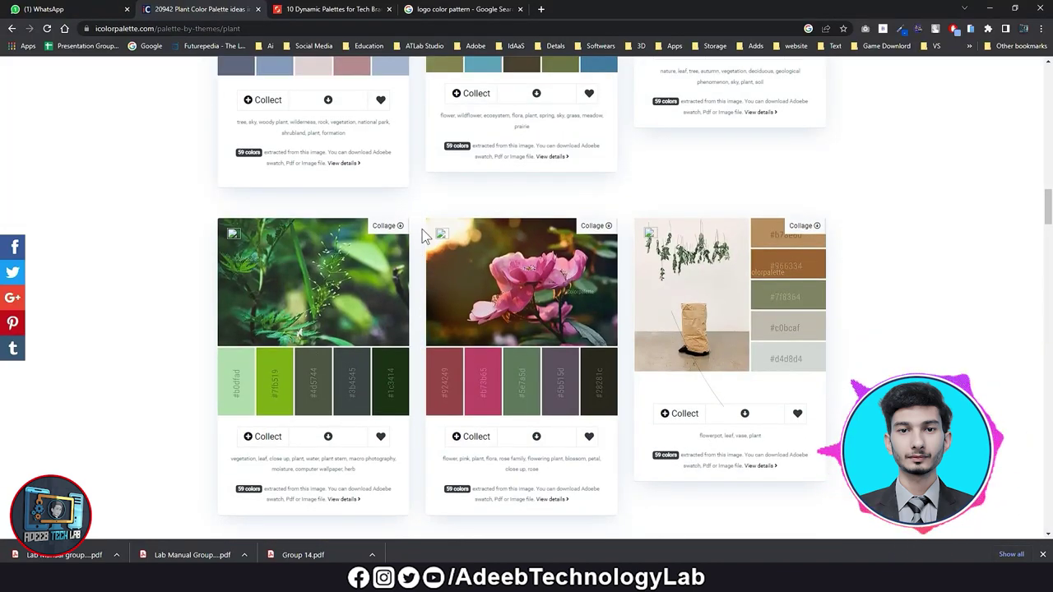
pyautogui.scroll(-3, 423, 237)
# - Read through the Shutterstock '10 Dynamic Palettes' tech branding article down to Palette 10
pyautogui.click(335, 9)
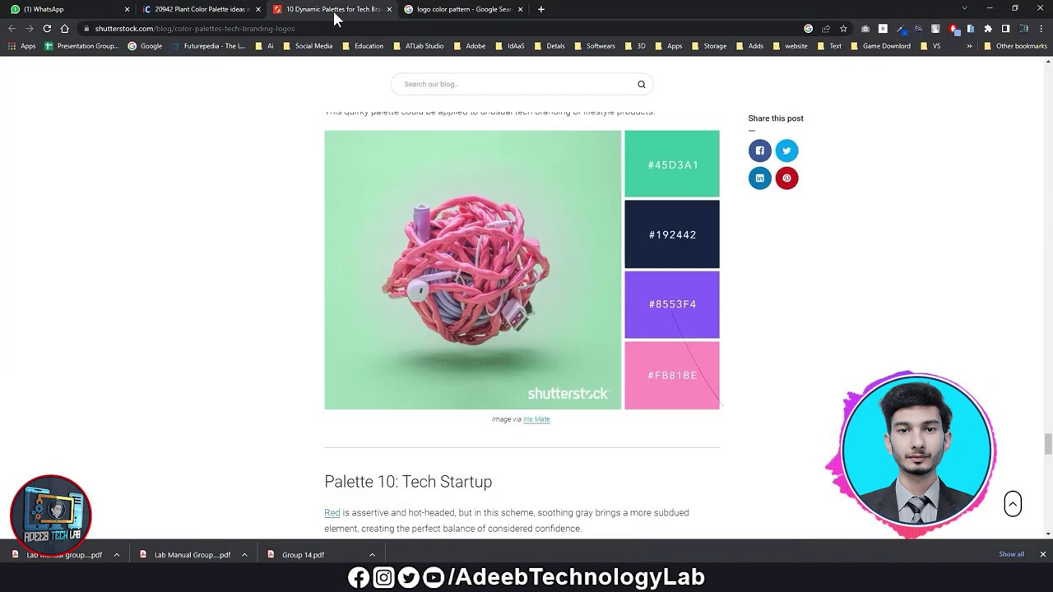
pyautogui.scroll(-1, 560, 234)
pyautogui.scroll(2, 547, 227)
pyautogui.scroll(-5, 544, 220)
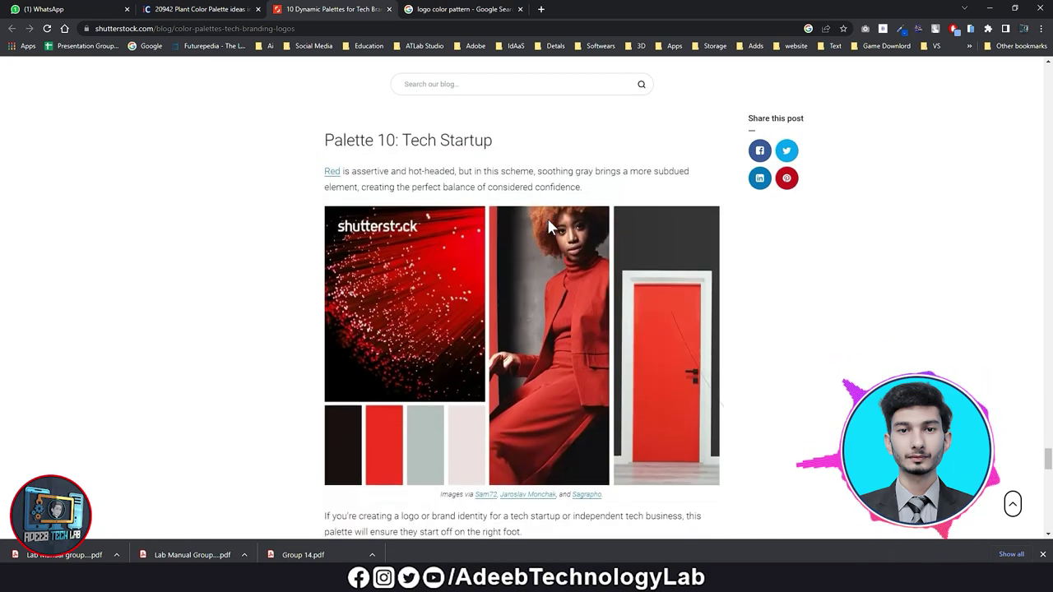
pyautogui.scroll(-2, 548, 224)
pyautogui.scroll(-5, 553, 241)
pyautogui.scroll(-5, 555, 243)
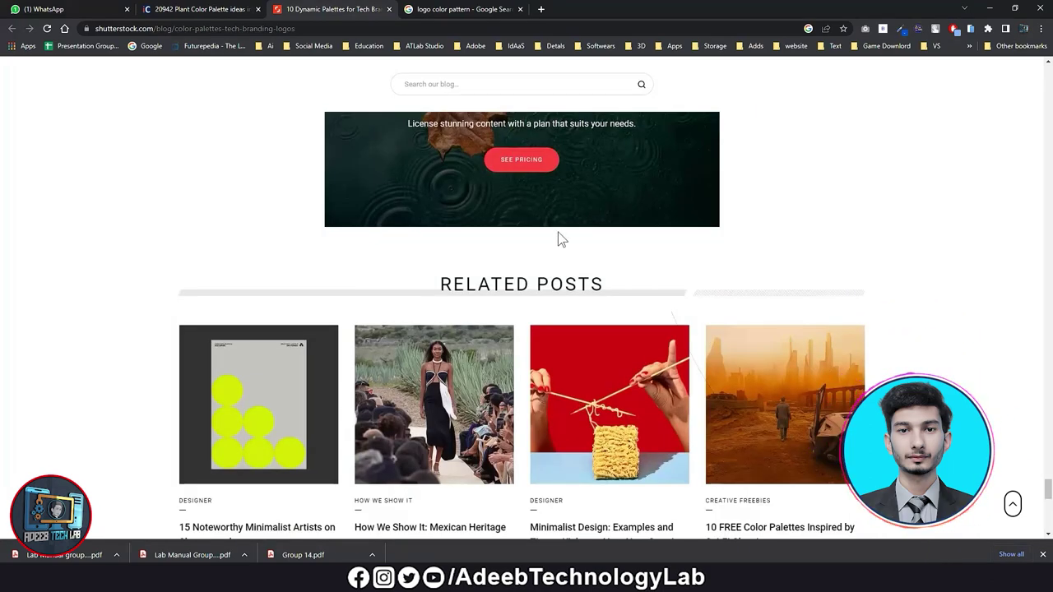
pyautogui.scroll(-3, 556, 240)
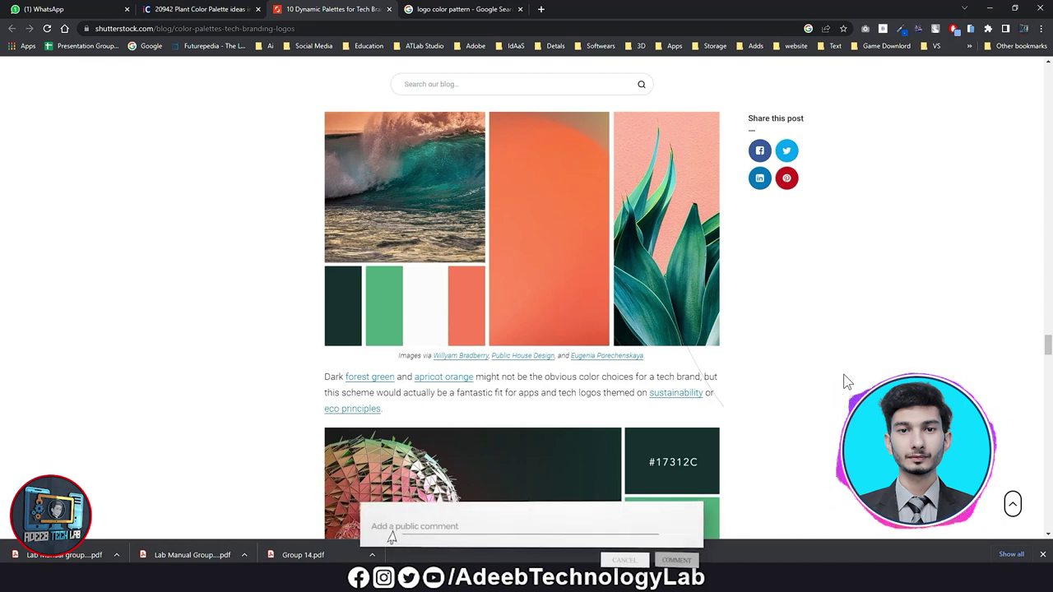
pyautogui.scroll(-1, 846, 381)
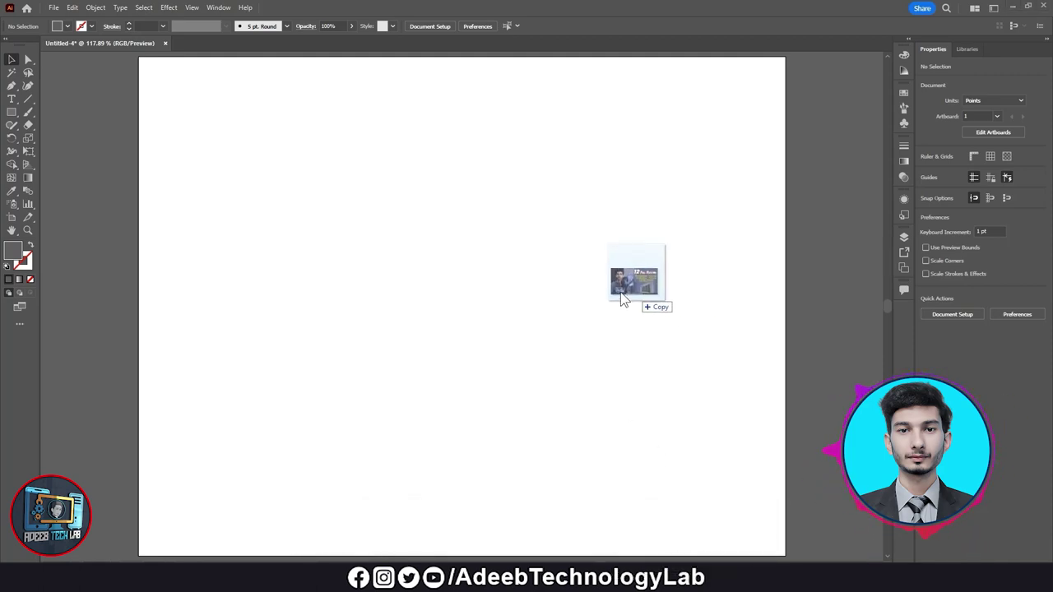
# - Place free hosting.jpg on the artboard, shrink it to about 430×242 pt, and move it top-left
pyautogui.moveTo(876, 386); pyautogui.dragTo(571, 287)
pyautogui.scroll(2, 513, 258)
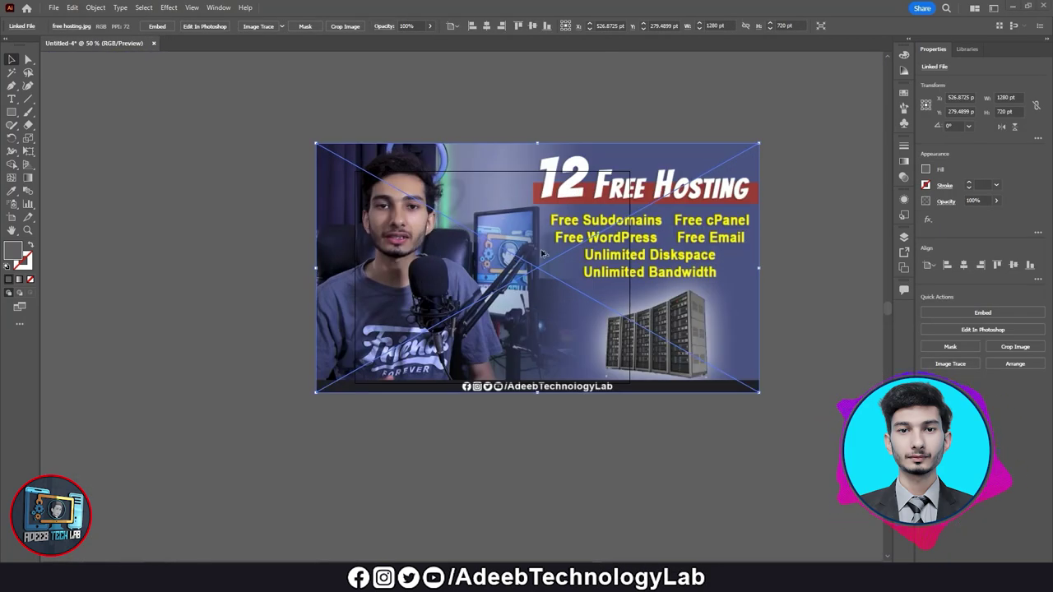
pyautogui.moveTo(762, 146); pyautogui.dragTo(616, 211)
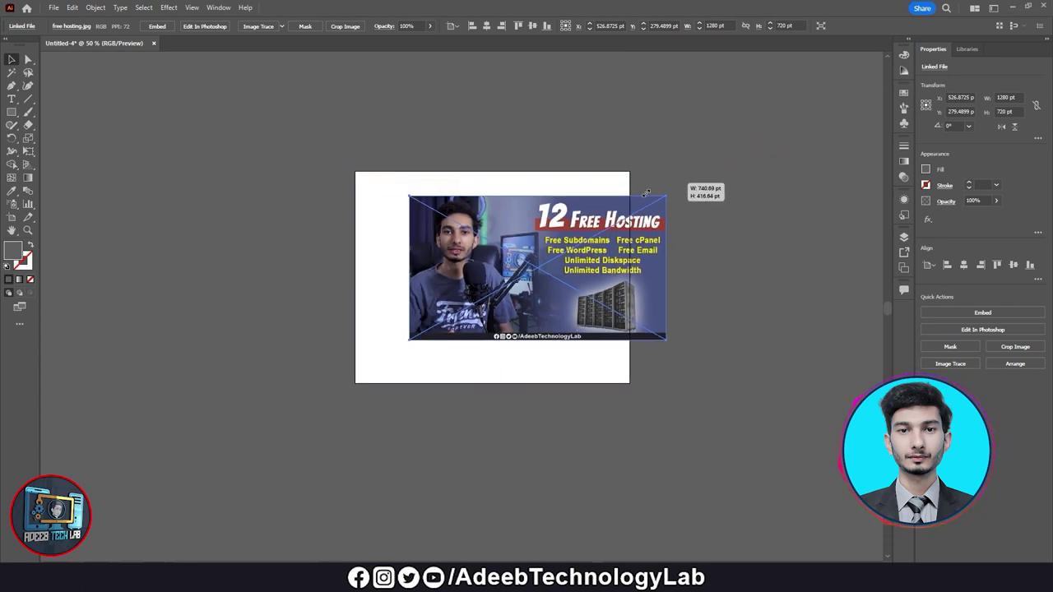
pyautogui.moveTo(583, 278); pyautogui.dragTo(480, 229)
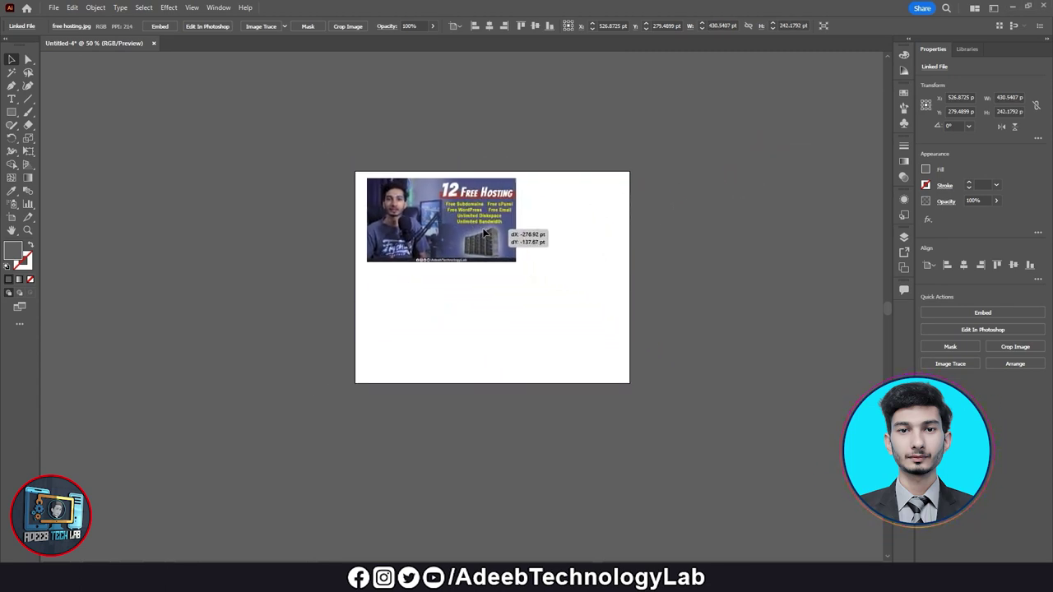
pyautogui.hotkey('ctrl', '0')
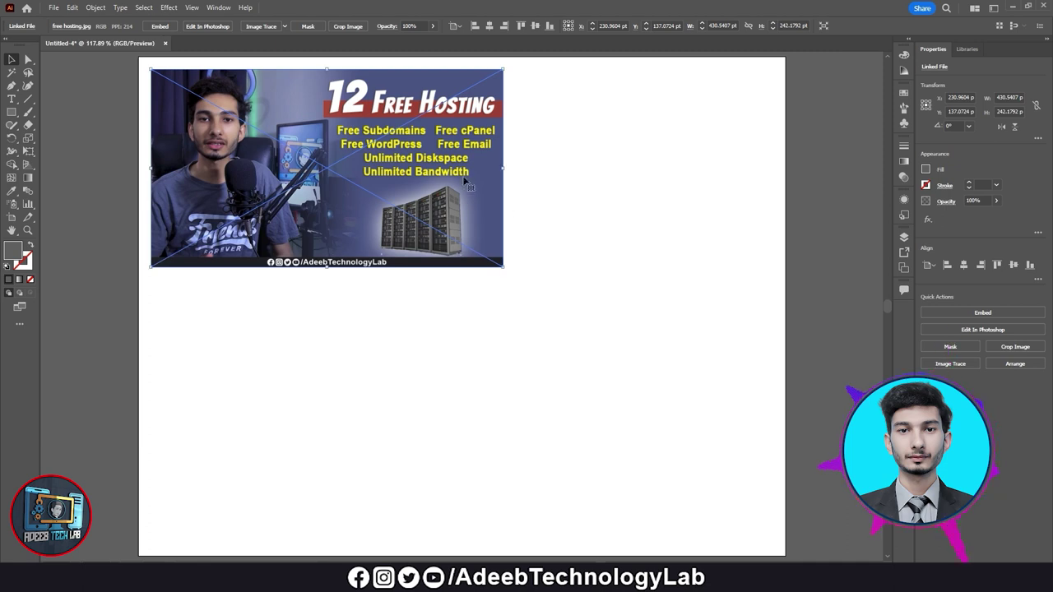
# - Rasterize the thumbnail as RGB at High (300 ppi), then reselect the image
pyautogui.click(97, 8)
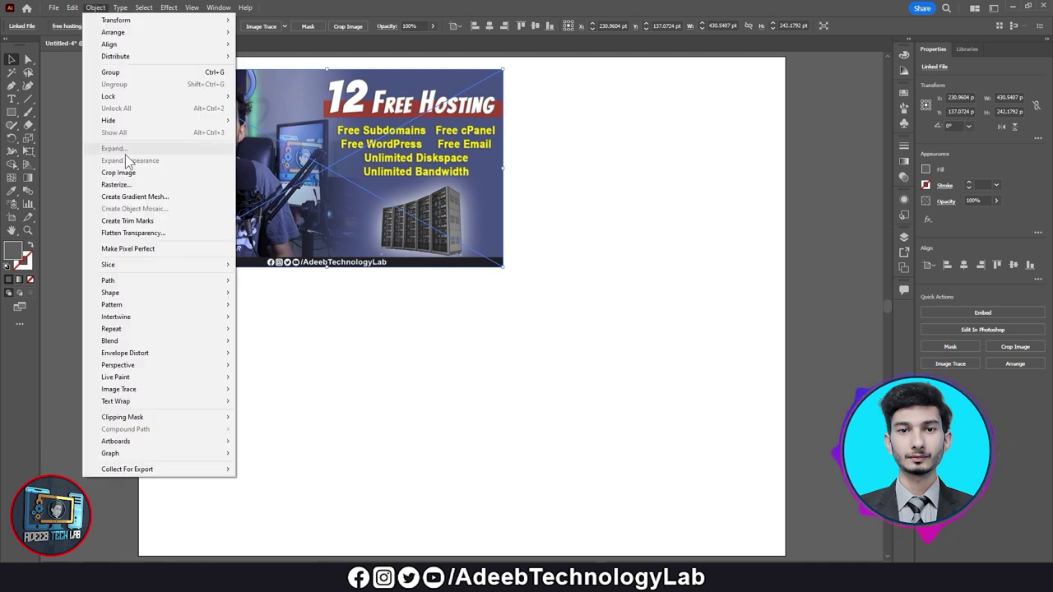
pyautogui.click(130, 185)
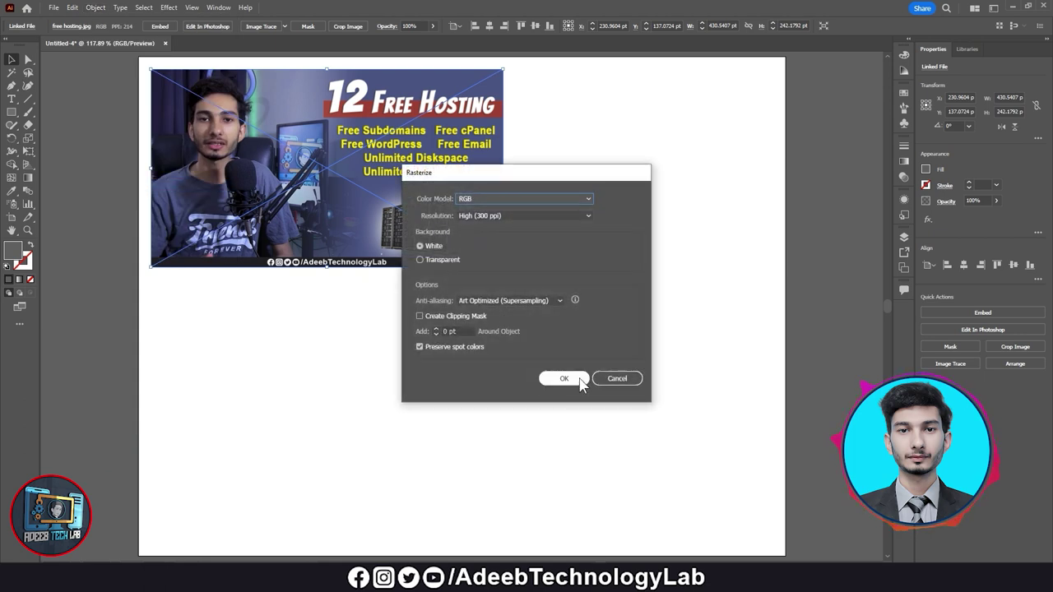
pyautogui.click(564, 378)
pyautogui.click(625, 190)
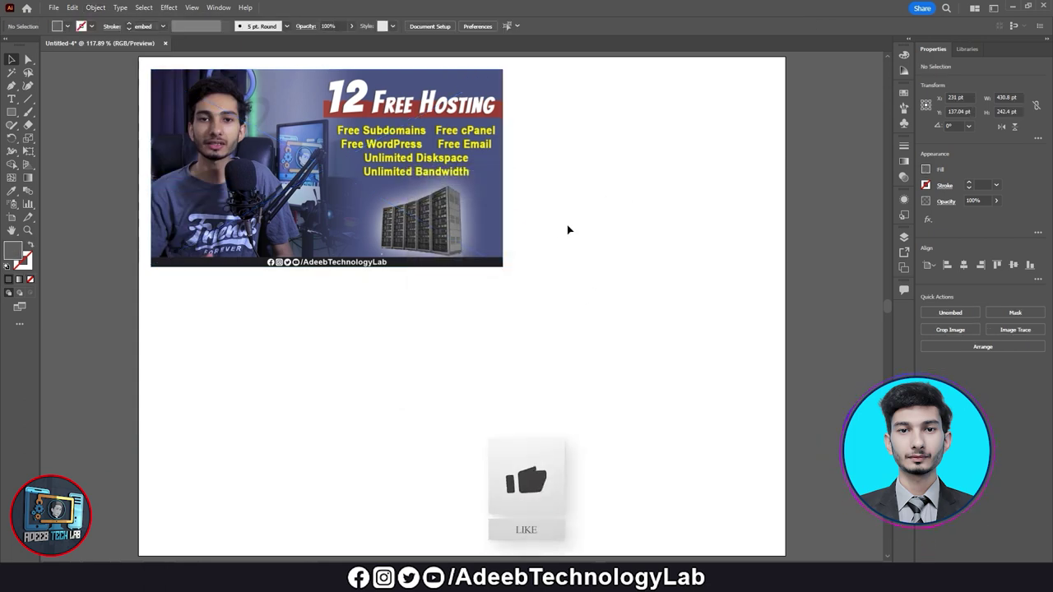
pyautogui.click(375, 166)
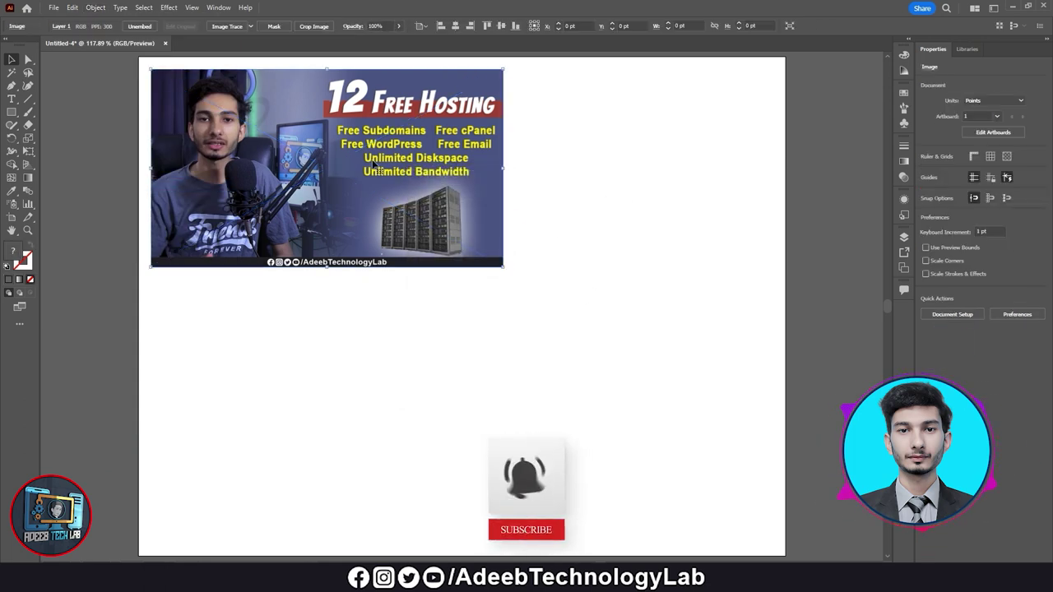
pyautogui.click(95, 8)
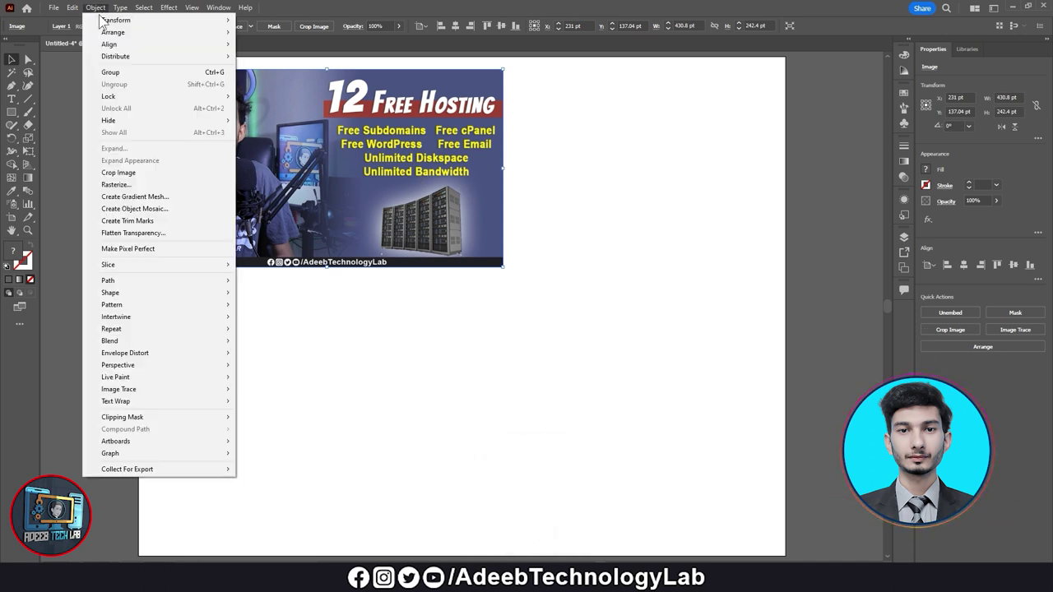
# - Create a 5×5 tile object mosaic from the photo and move it below the original
pyautogui.click(166, 210)
pyautogui.click(585, 259)
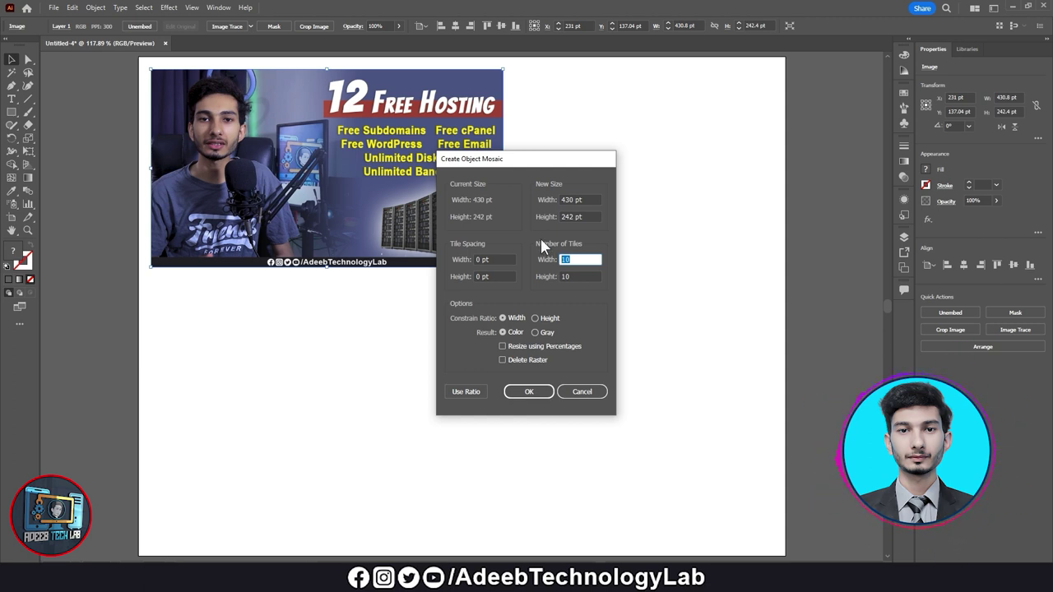
pyautogui.write('5')
pyautogui.doubleClick(581, 277)
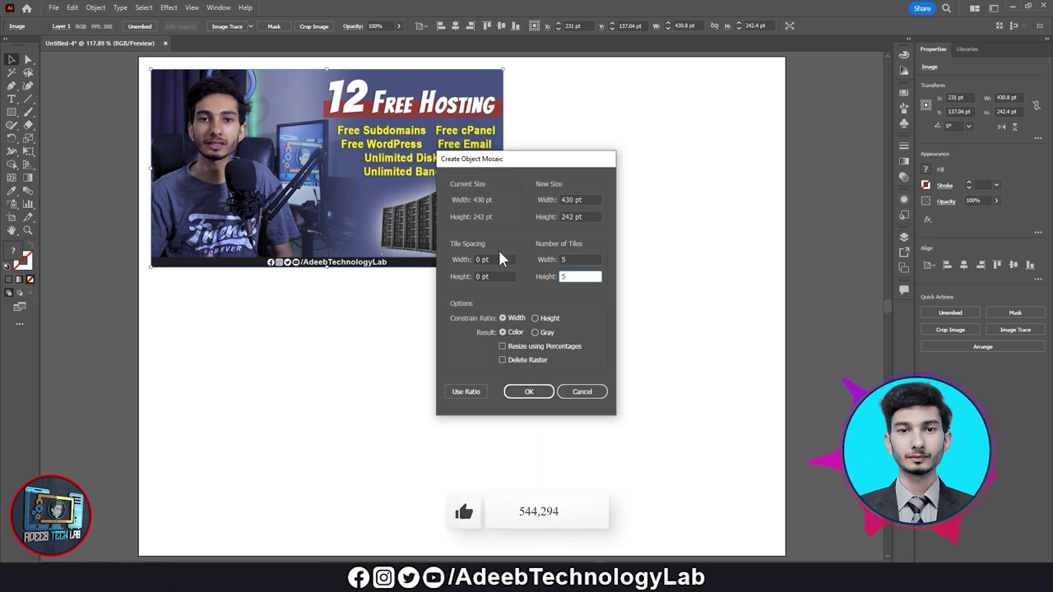
pyautogui.click(529, 393)
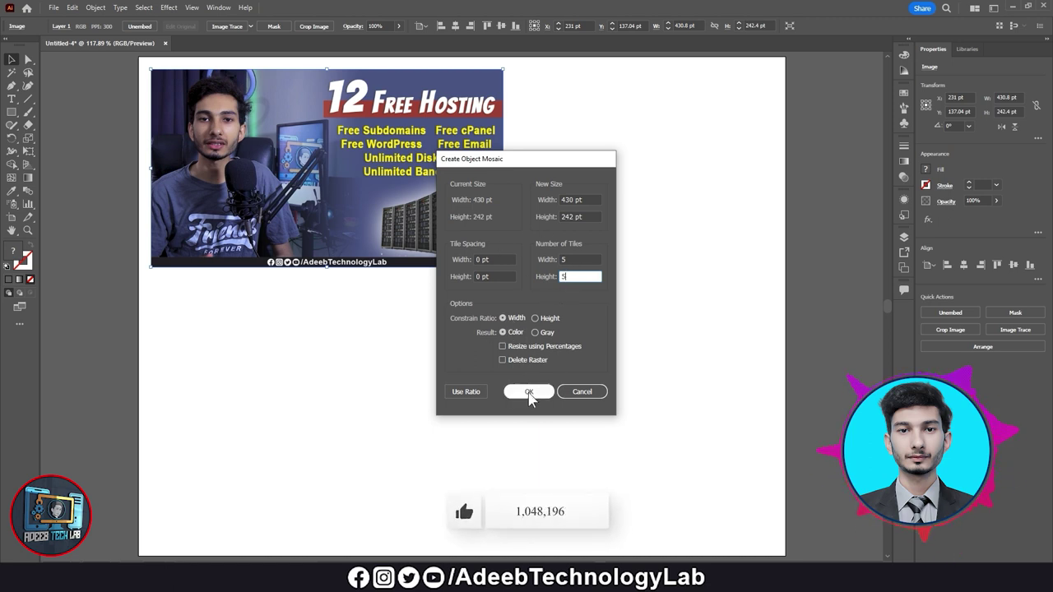
pyautogui.click(530, 393)
pyautogui.moveTo(394, 170); pyautogui.dragTo(439, 382)
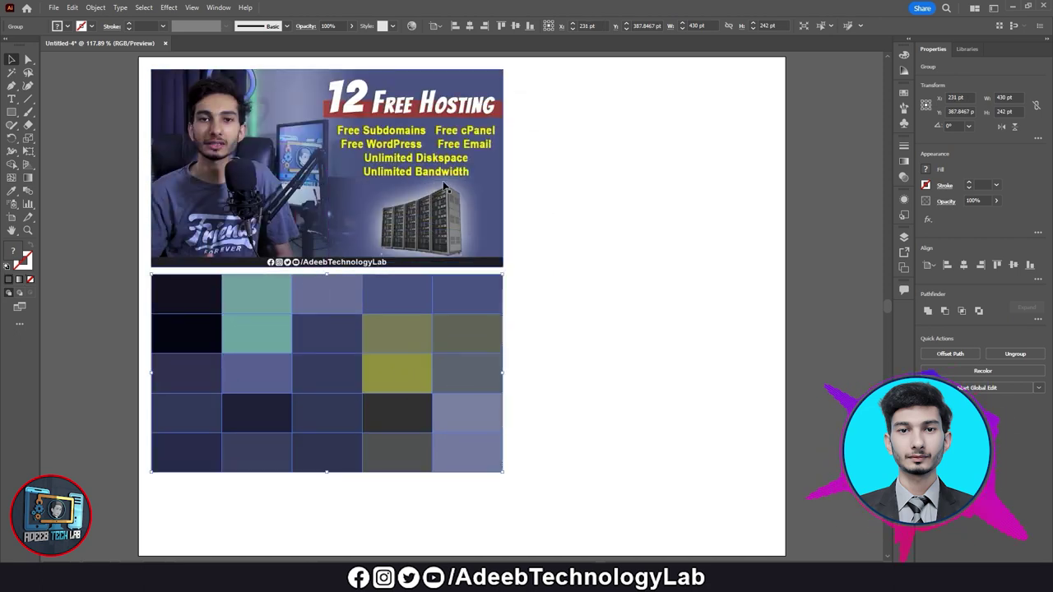
# - Deselect the mosaic and double-click the thumbnail photo to edit it in isolation mode
pyautogui.click(609, 306)
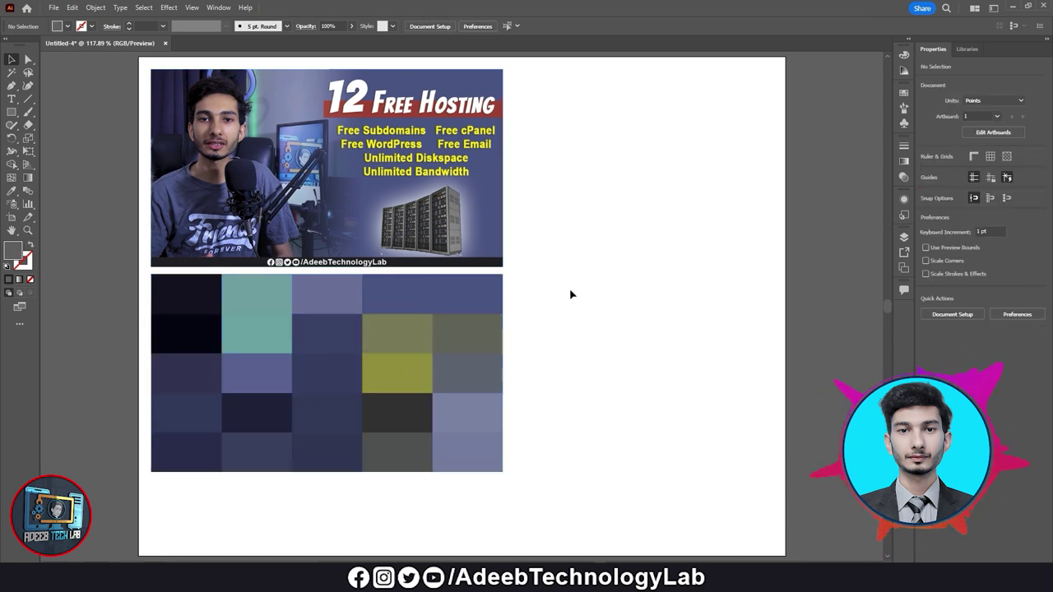
pyautogui.doubleClick(500, 242)
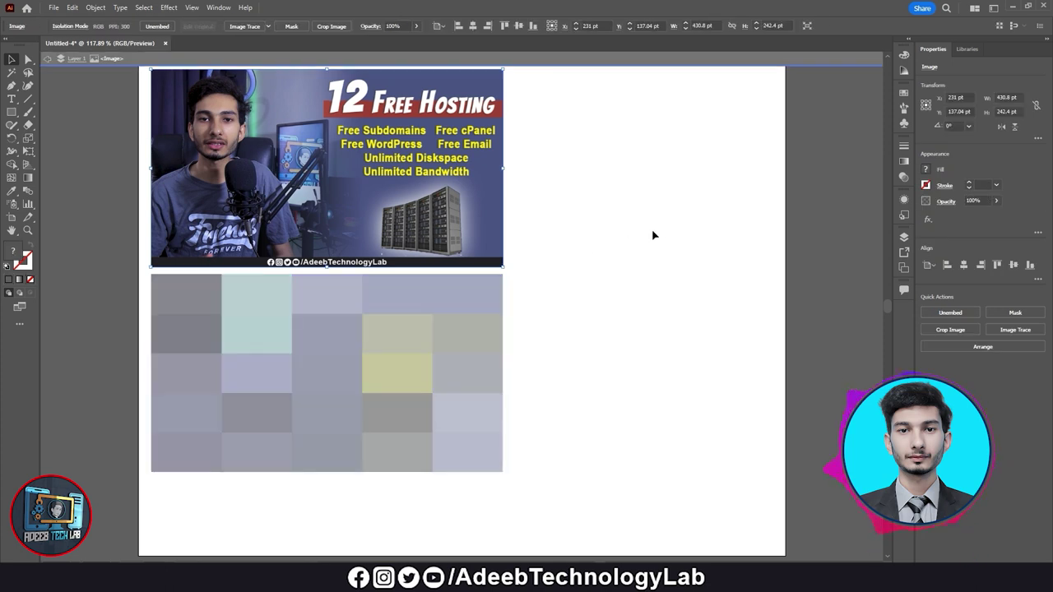
pyautogui.click(643, 300)
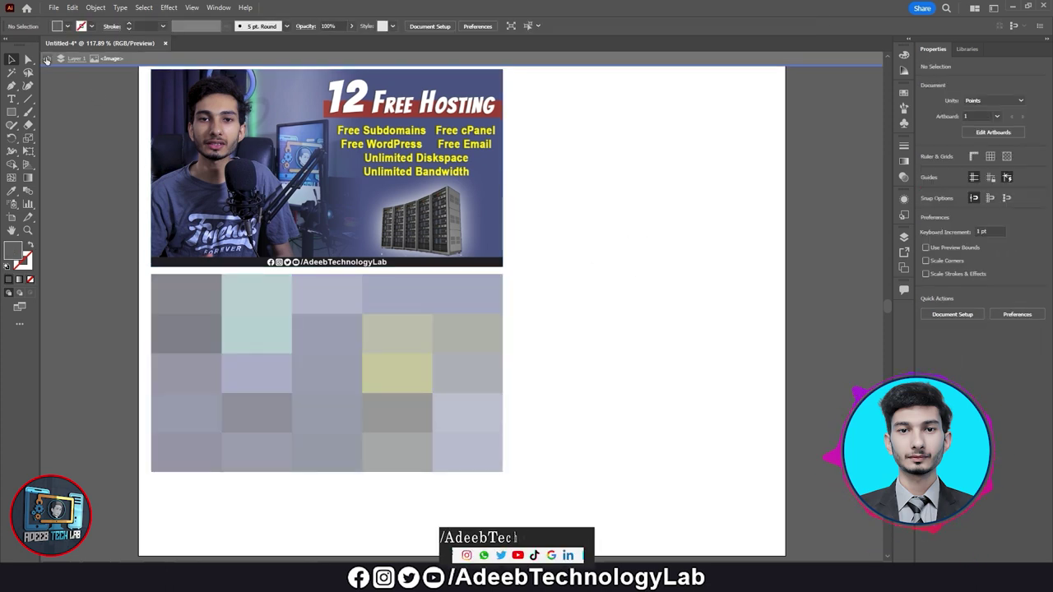
pyautogui.press('Escape')
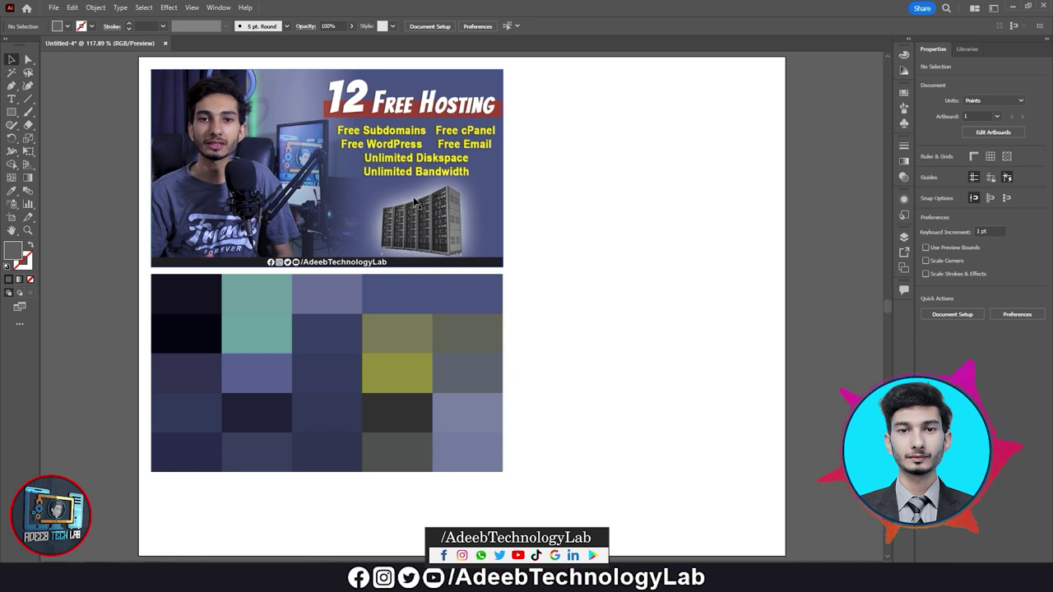
pyautogui.doubleClick(415, 196)
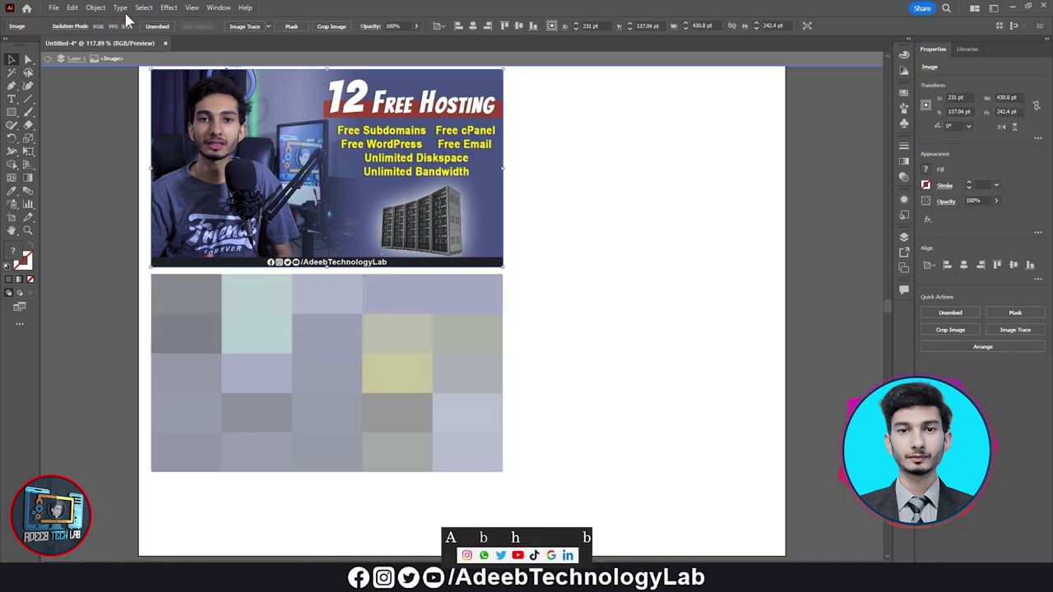
# - Make a 10×10 tile object mosaic of the photo and drag it right of the original
pyautogui.click(95, 8)
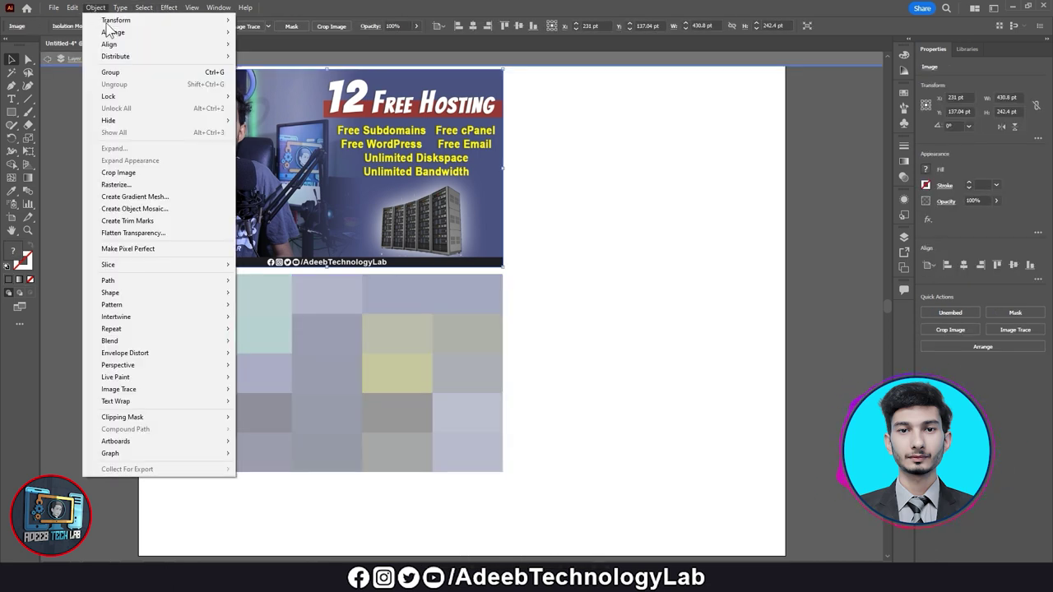
pyautogui.click(134, 209)
pyautogui.click(578, 259)
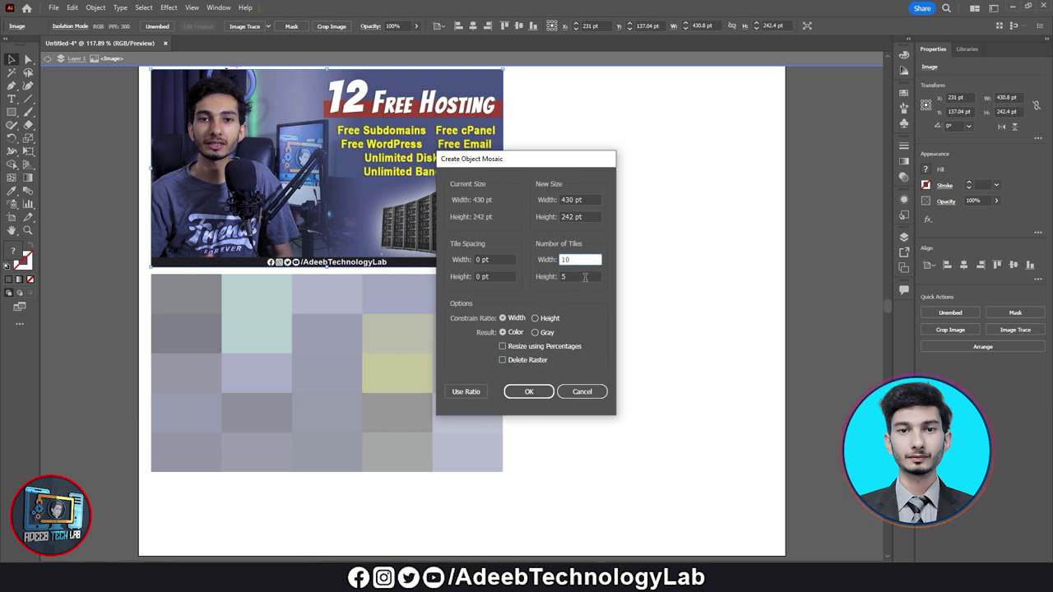
pyautogui.doubleClick(584, 276)
pyautogui.write('10')
pyautogui.click(529, 392)
pyautogui.moveTo(408, 194); pyautogui.dragTo(788, 306)
pyautogui.click(722, 440)
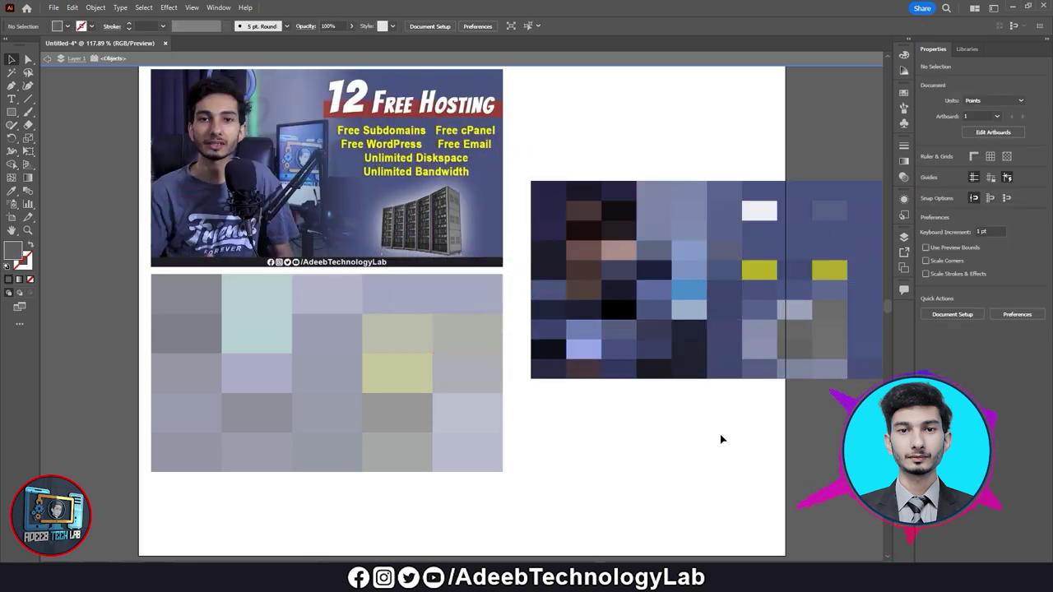
# - Lower the 5×5 mosaic about 24 pt and set the 10×10 mosaic beside it
pyautogui.moveTo(710, 311); pyautogui.dragTo(692, 364)
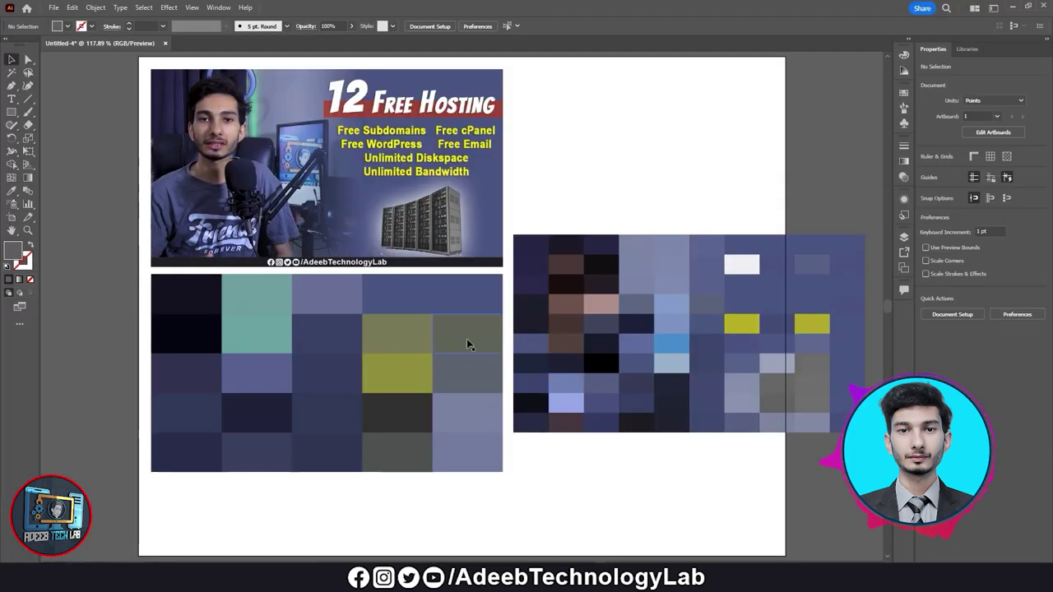
pyautogui.moveTo(417, 348); pyautogui.dragTo(415, 371)
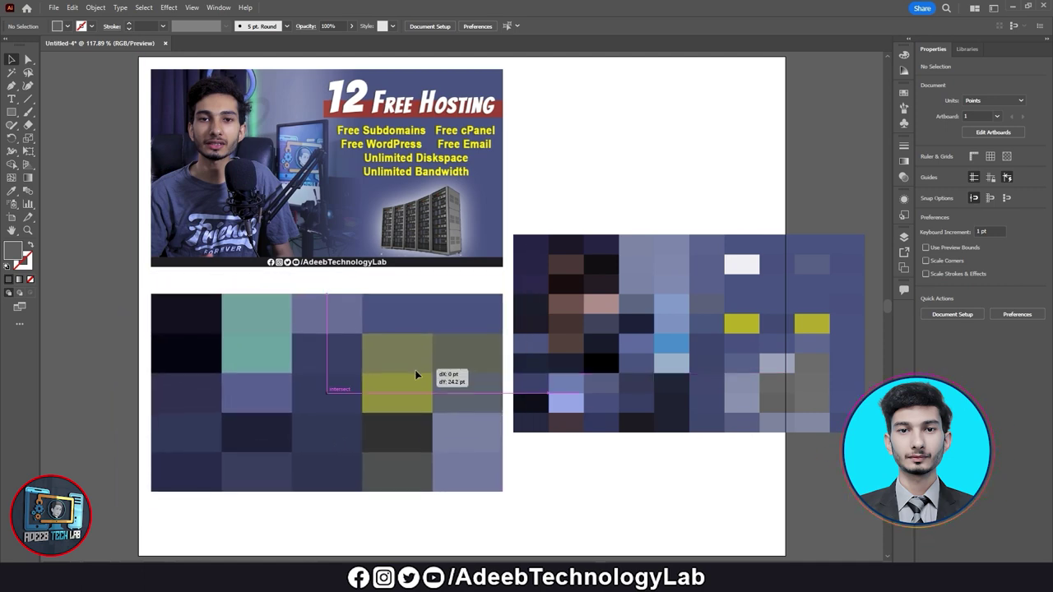
pyautogui.moveTo(632, 321); pyautogui.dragTo(623, 331)
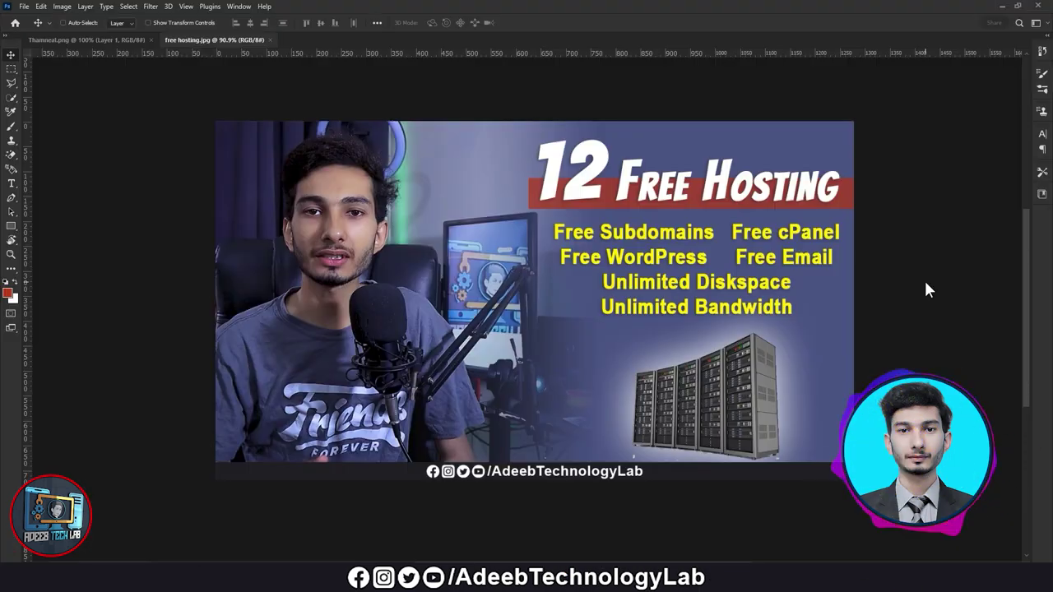
# - Paste the 10×10 mosaic into the thumbnail, enlarge it about 148%, and position it over the man's mouth
pyautogui.press('ctrl')
pyautogui.hotkey('ctrl', 'v')
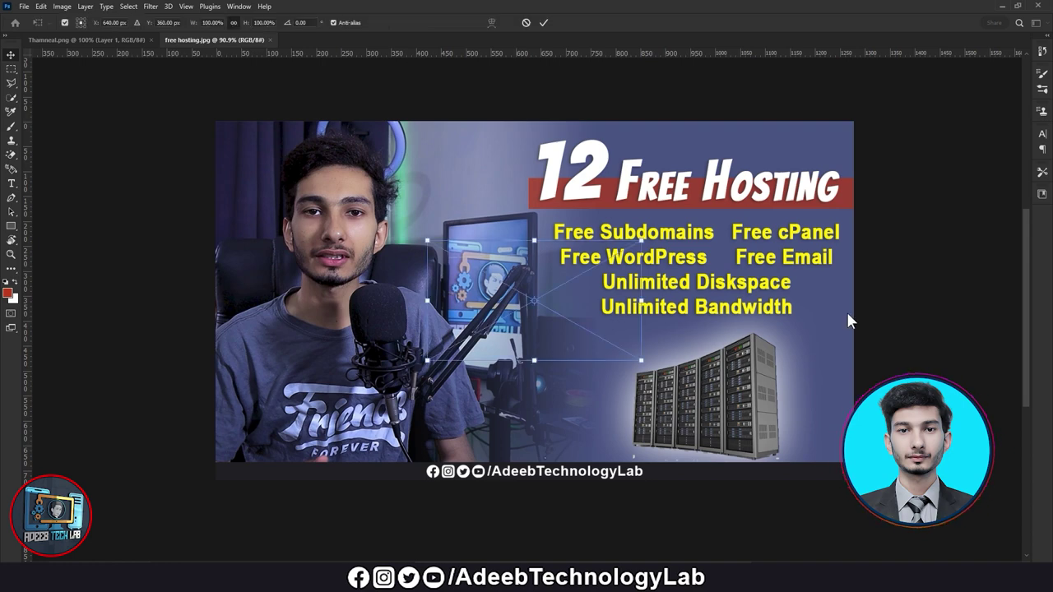
pyautogui.moveTo(641, 309)
pyautogui.mouseDown()
pyautogui.moveTo(745, 310)
pyautogui.moveTo(507, 396)
pyautogui.mouseUp()
pyautogui.press('Return')
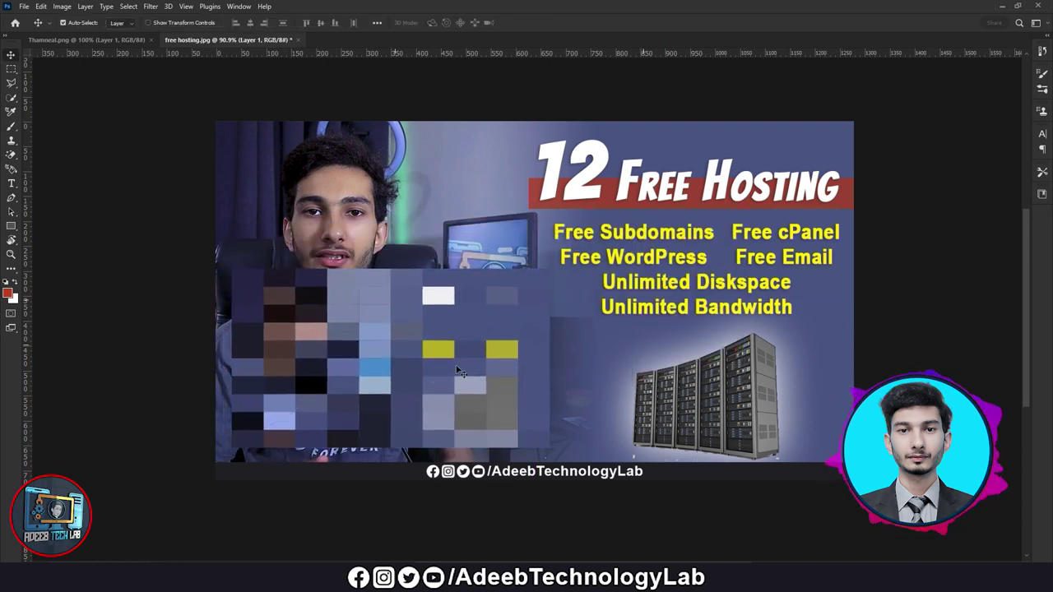
pyautogui.moveTo(311, 330); pyautogui.dragTo(389, 287)
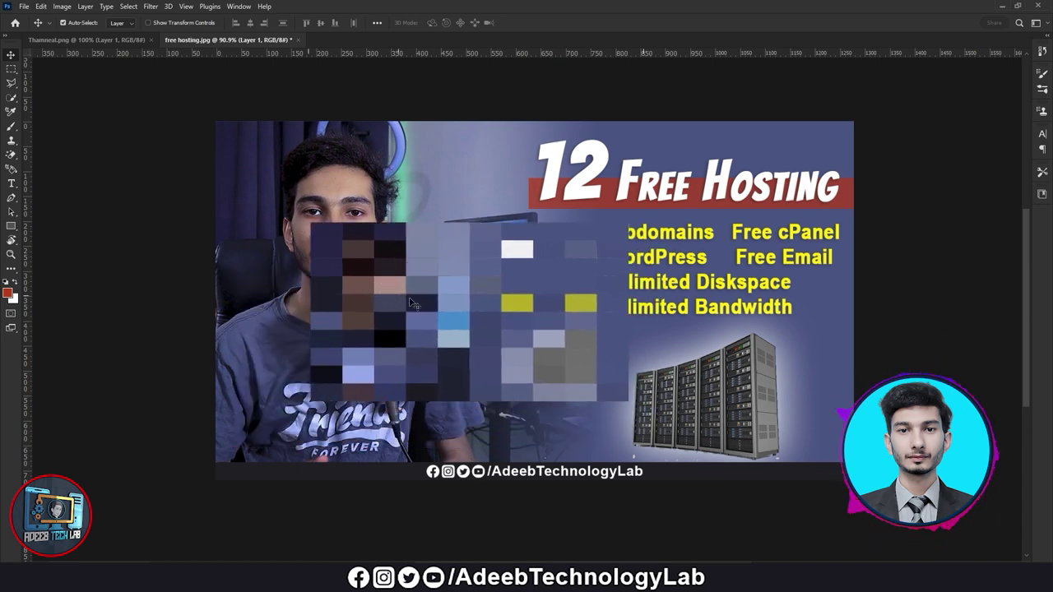
# - Back in Illustrator, delete the 10×10 mosaic and set up the Eyedropper for the olive tile
pyautogui.click(1002, 6)
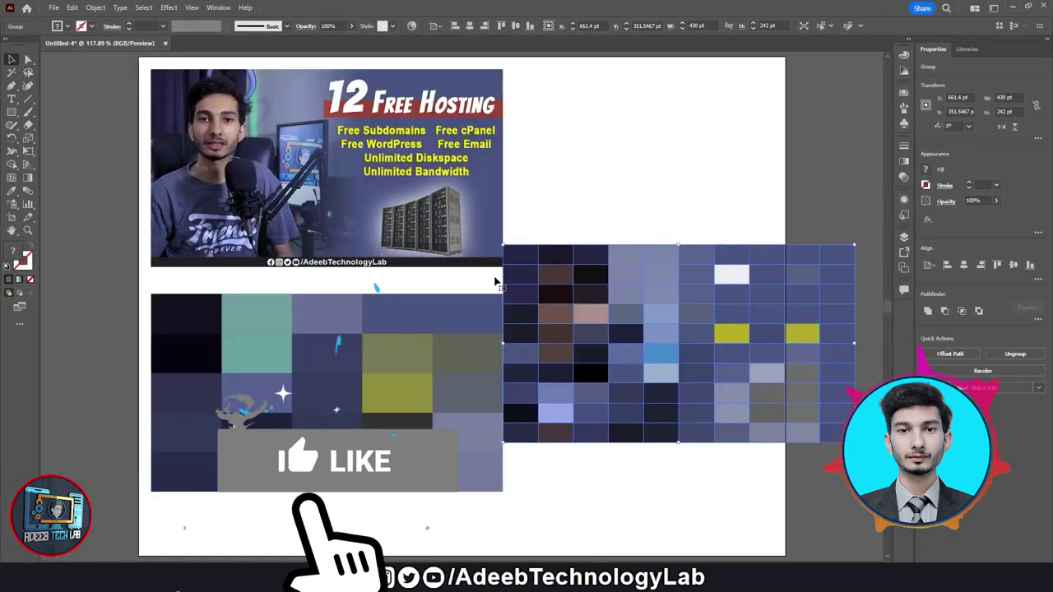
pyautogui.moveTo(630, 351); pyautogui.dragTo(663, 250)
pyautogui.press('Delete')
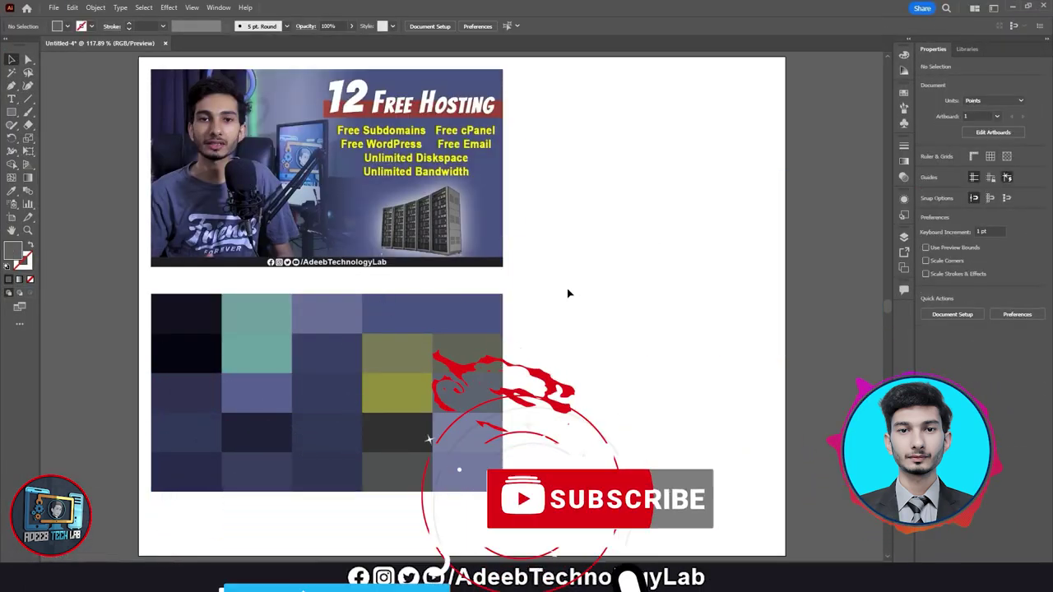
pyautogui.doubleClick(11, 194)
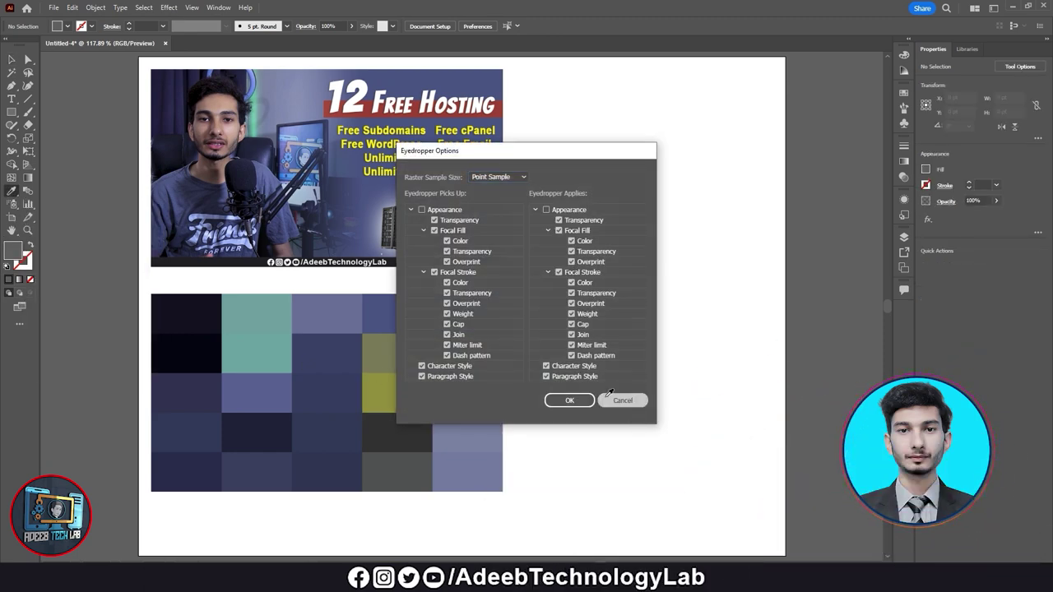
pyautogui.click(623, 401)
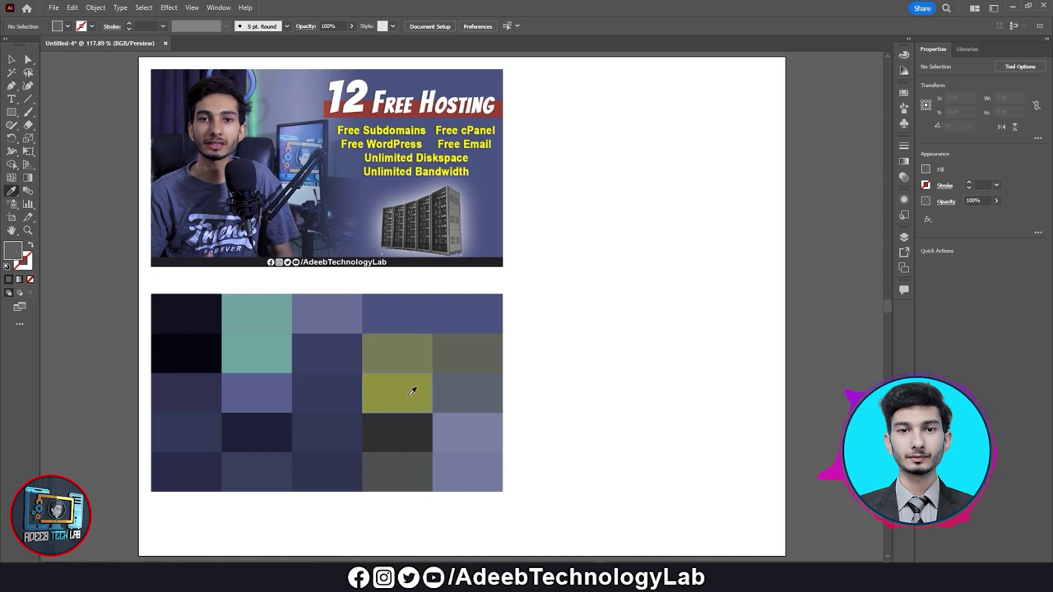
pyautogui.doubleClick(13, 254)
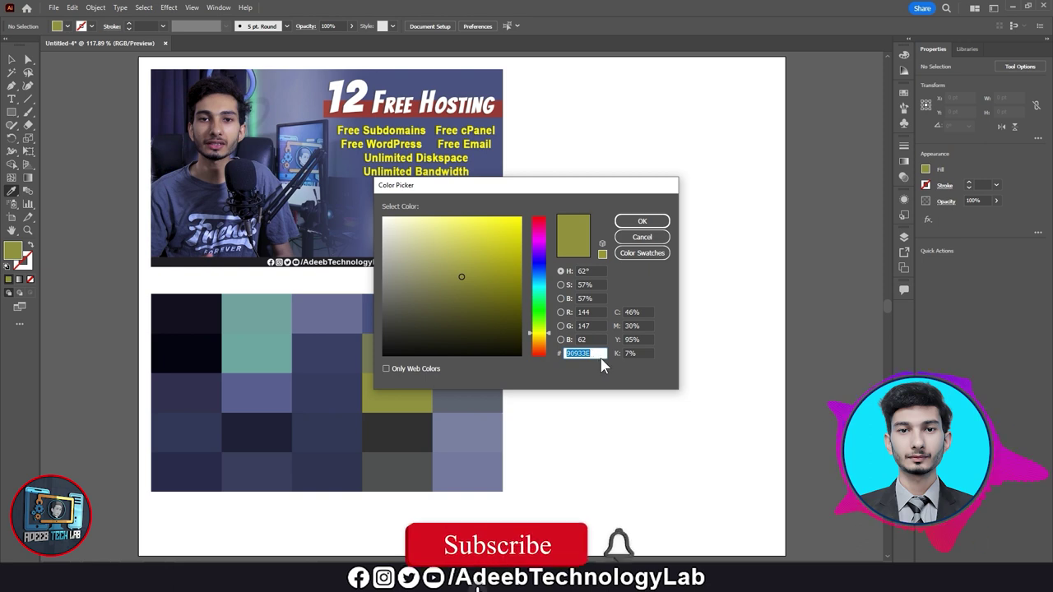
pyautogui.click(652, 240)
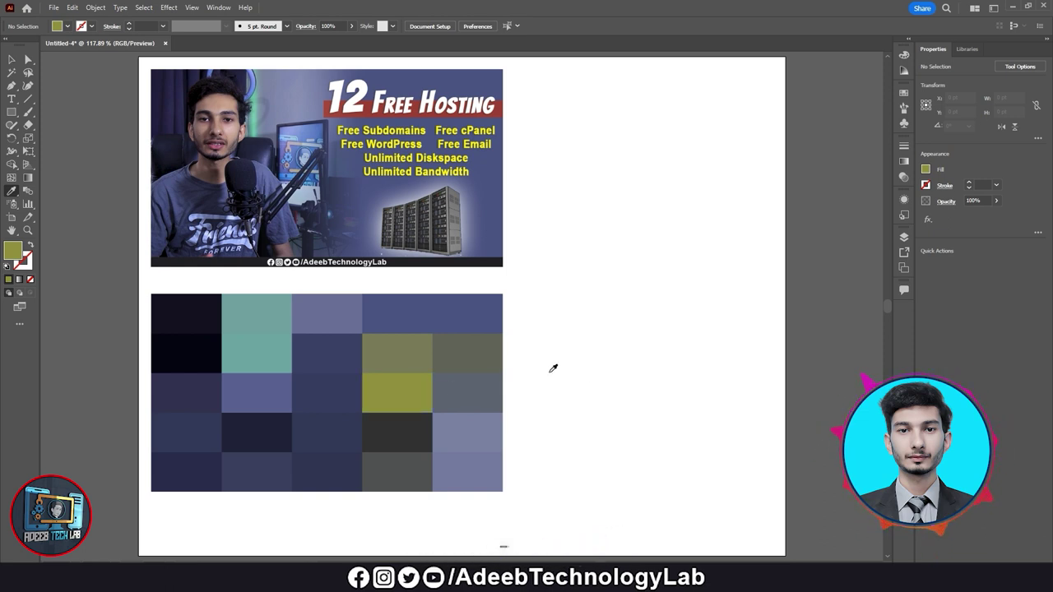
pyautogui.scroll(1, 546, 354)
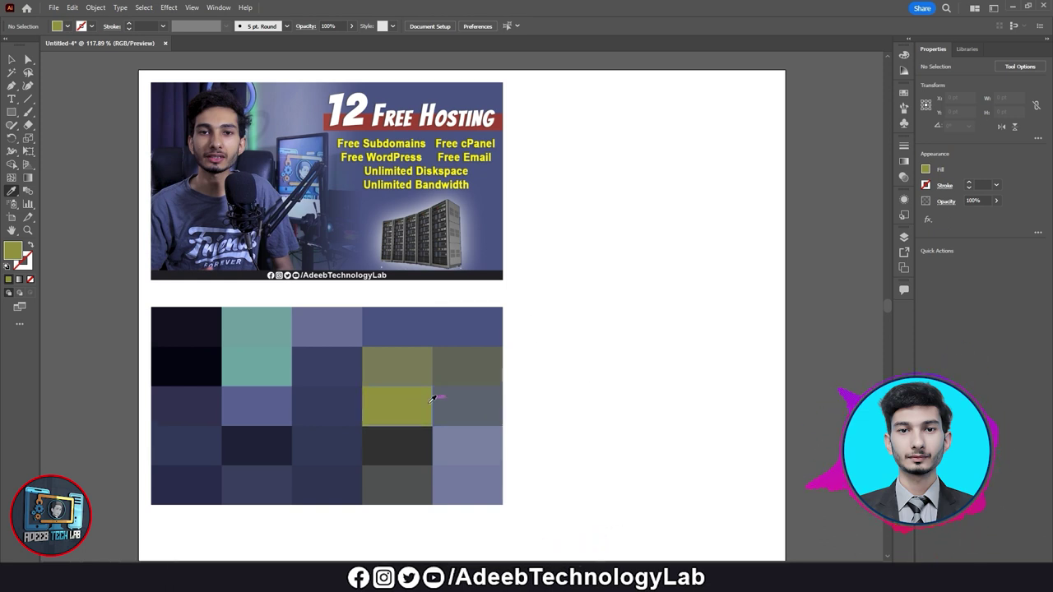